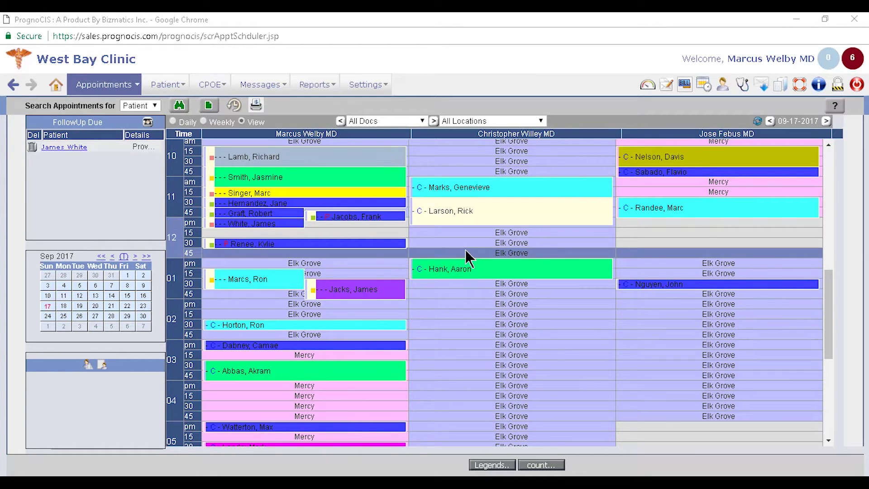
Check the 11:30 patient's insurance eligibility, then load the 10:45 patient with the $40 copayment
left_click(322, 204)
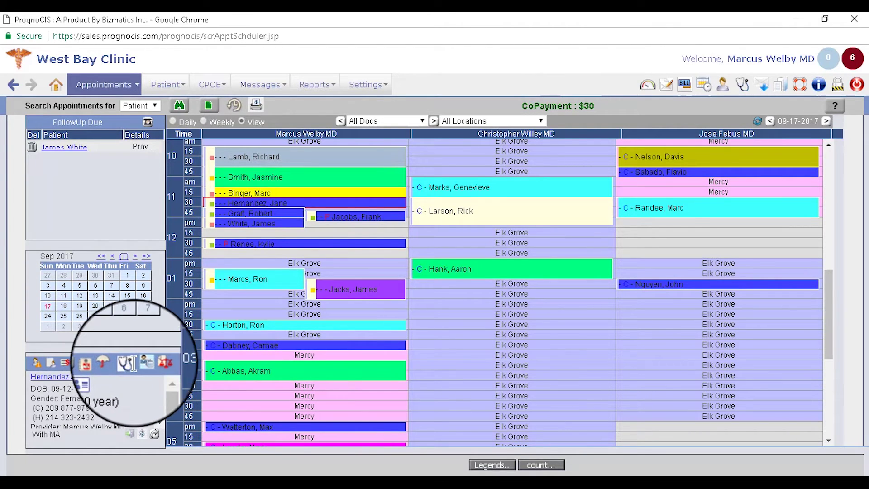
left_click(146, 370)
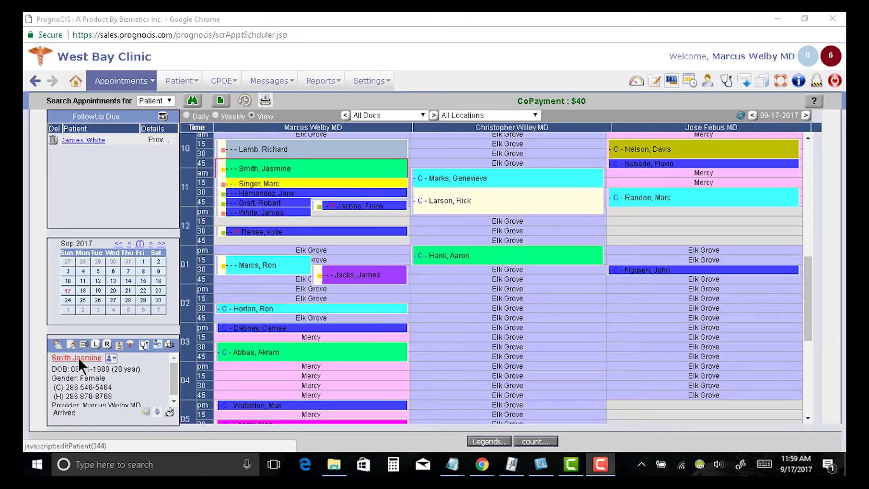
left_click(78, 357)
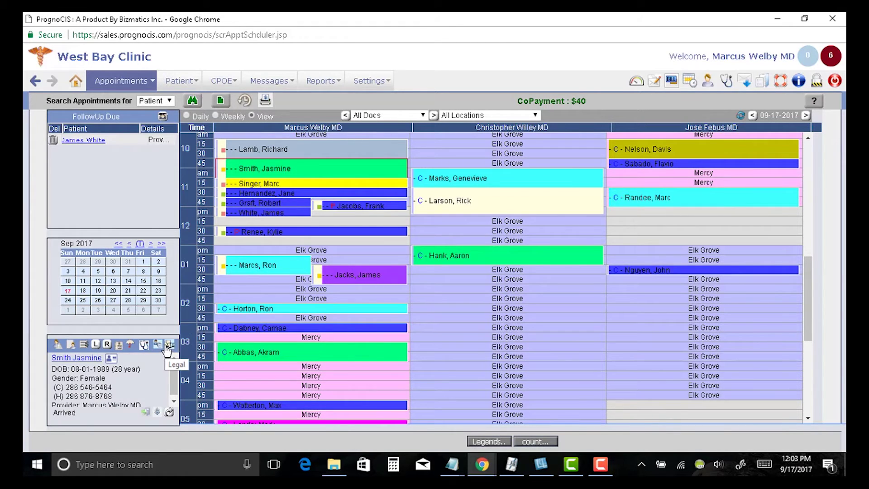
Select all five legal documents and sign the first signature line
left_click(167, 346)
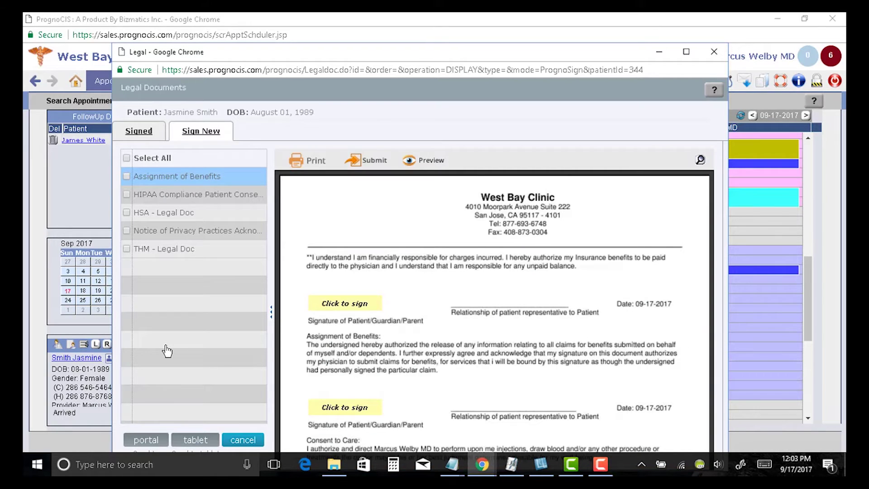
left_click(127, 158)
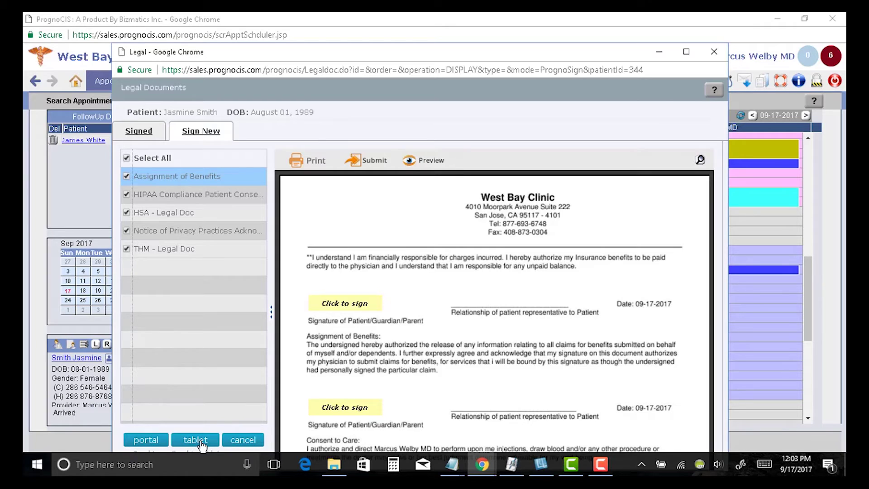
left_click(337, 303)
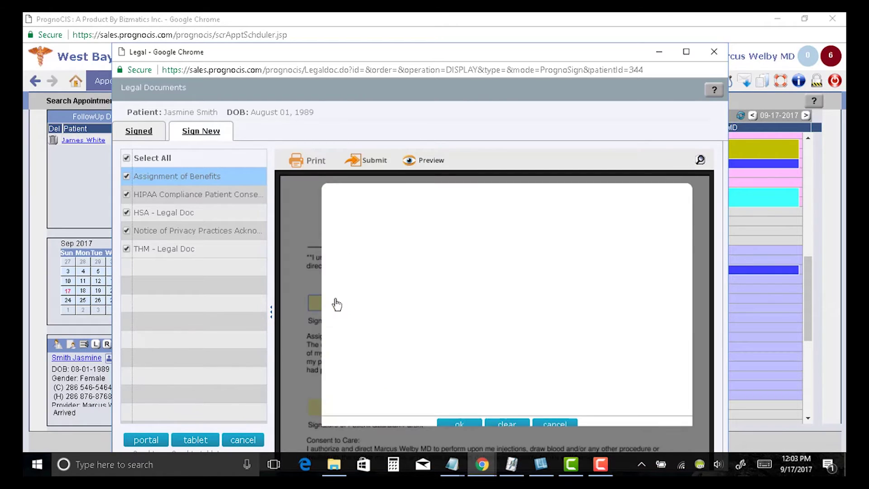
mouse_move(431, 244)
left_mouse_down()
mouse_move(403, 333)
mouse_move(509, 306)
mouse_move(569, 330)
left_mouse_up()
left_click(459, 424)
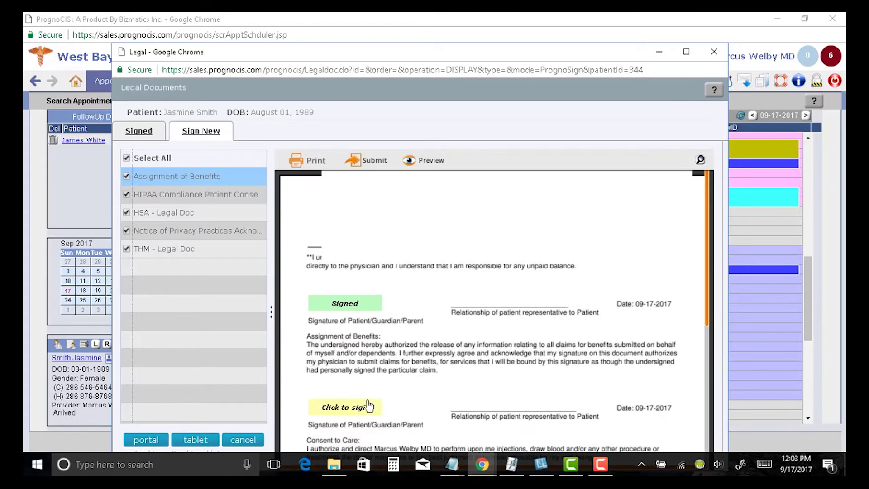
Sign the second signature line and preview the signed document
left_click(367, 406)
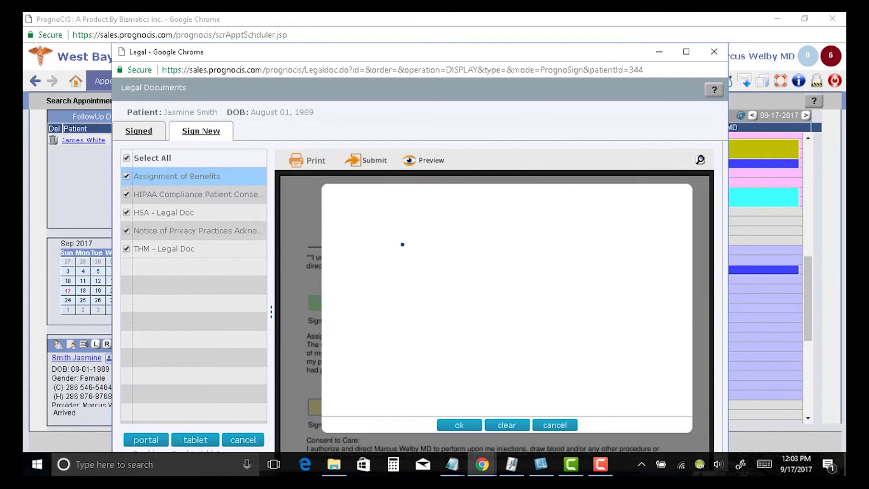
mouse_move(402, 244)
left_mouse_down()
mouse_move(380, 308)
mouse_move(530, 295)
mouse_move(566, 324)
left_mouse_up()
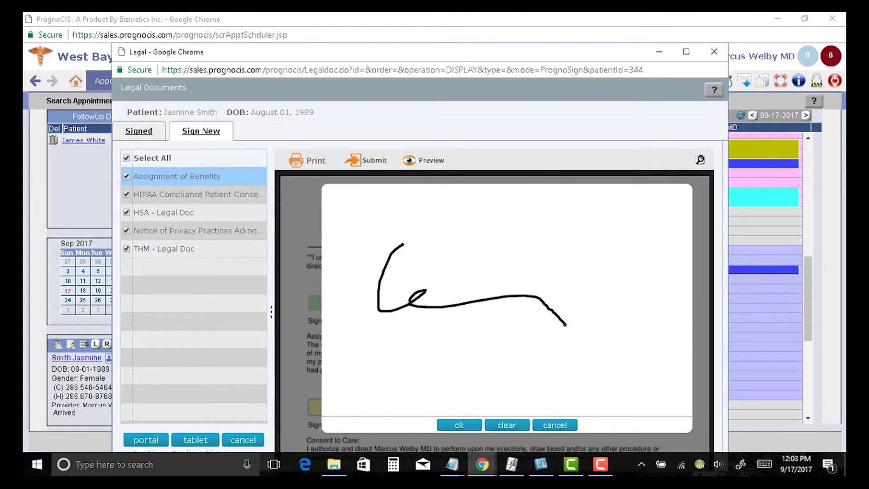
left_click(458, 425)
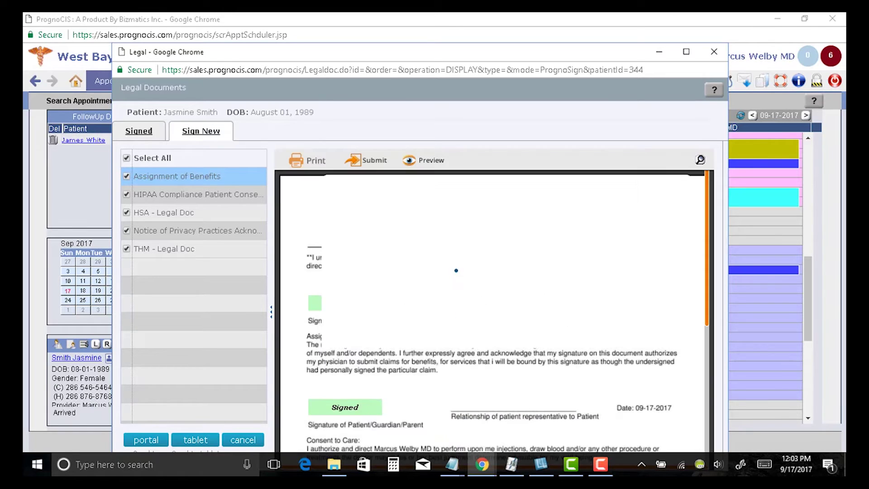
left_click(423, 161)
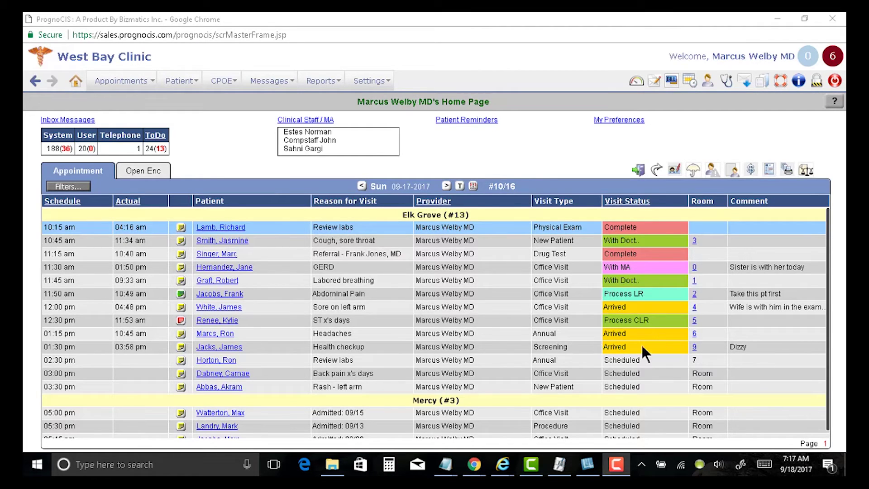
Select the 12:00 pm appointment and open that patient's encounter face sheet
left_click(414, 307)
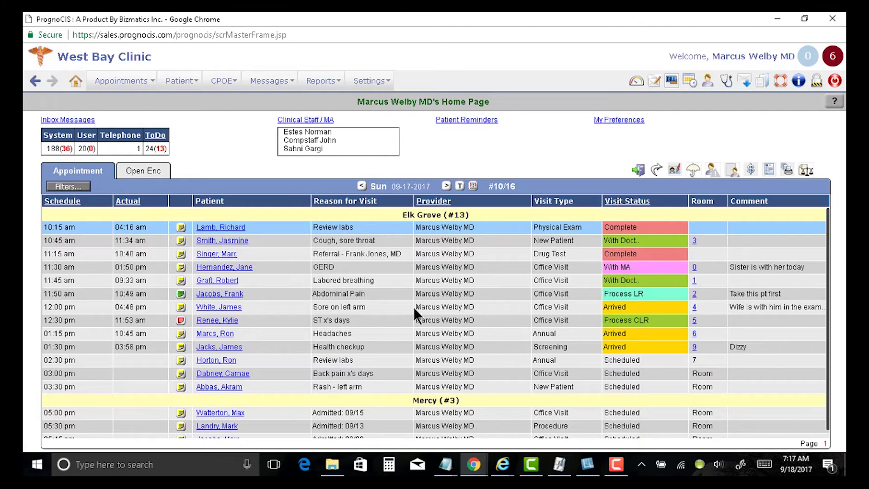
left_click(305, 312)
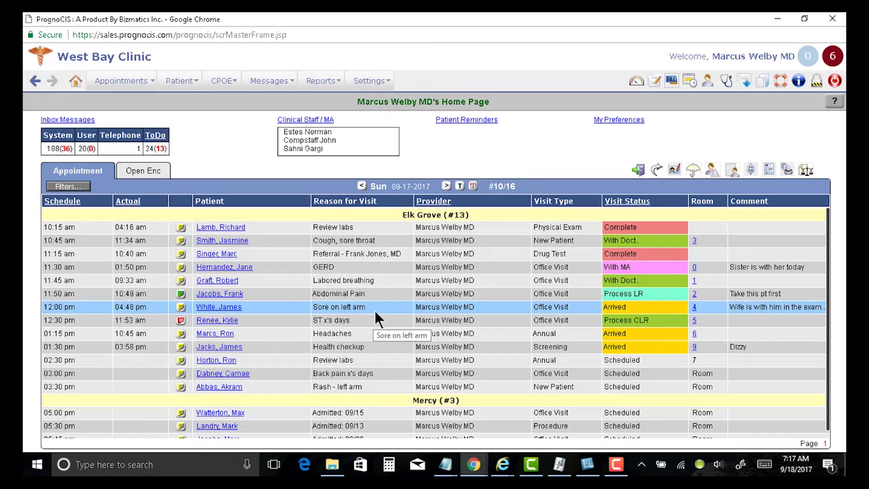
left_click(213, 308)
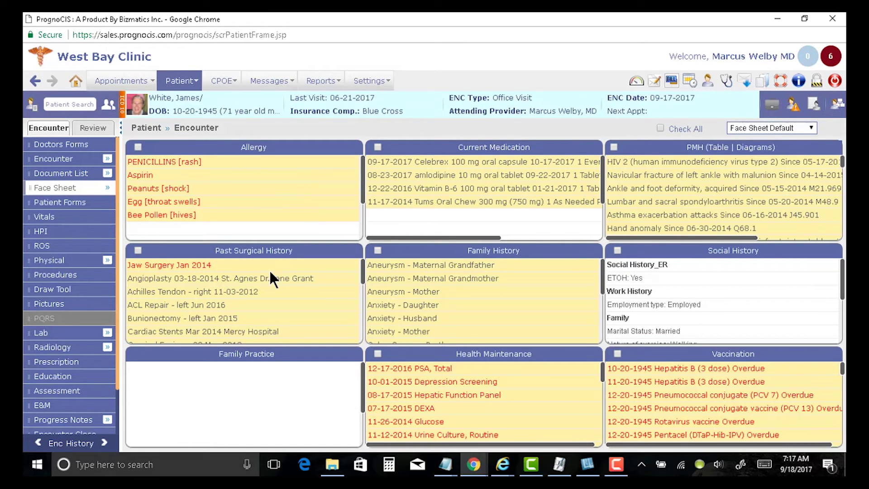
Add the Aspiration Lesion procedure template, found by searching 'asp', with all elements included
left_click(71, 280)
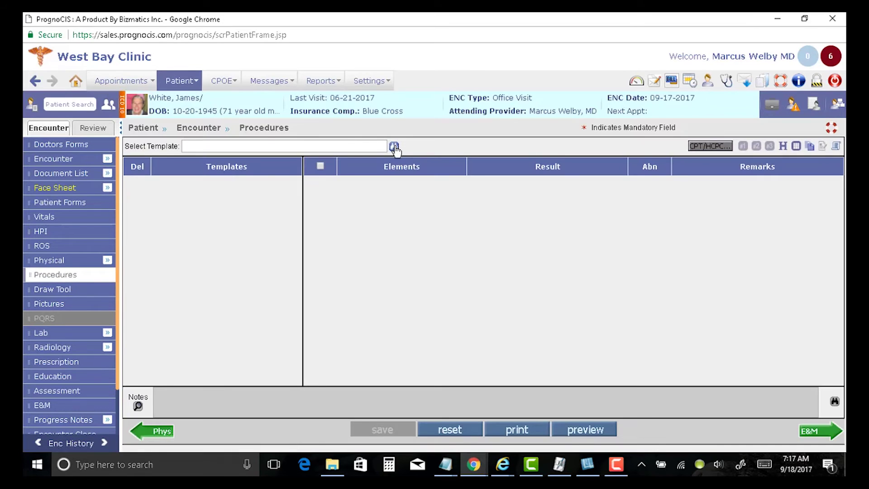
left_click(393, 147)
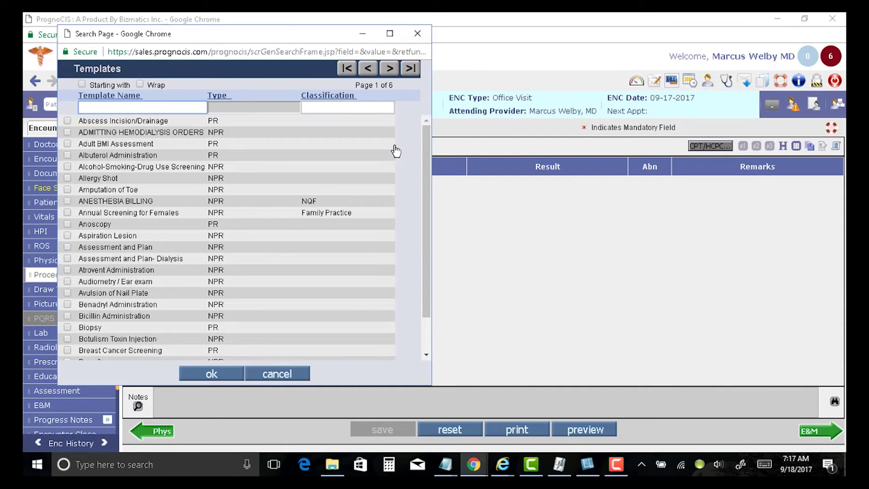
type("asp")
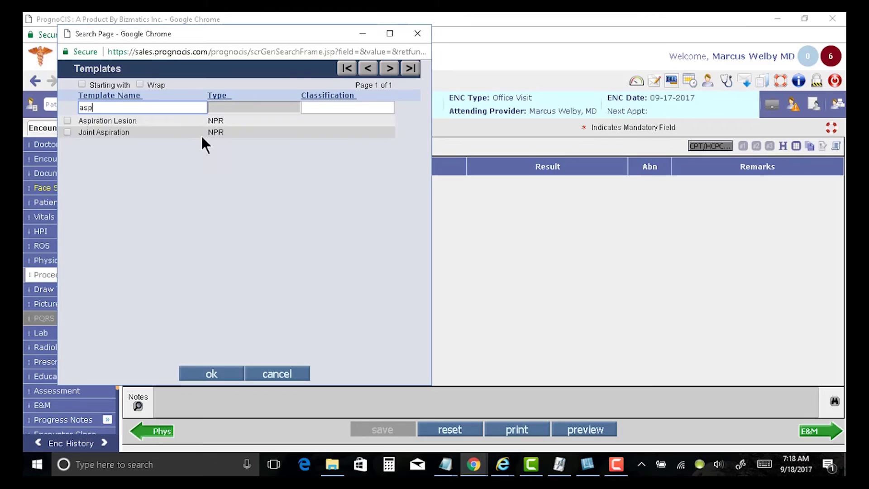
left_click(194, 121)
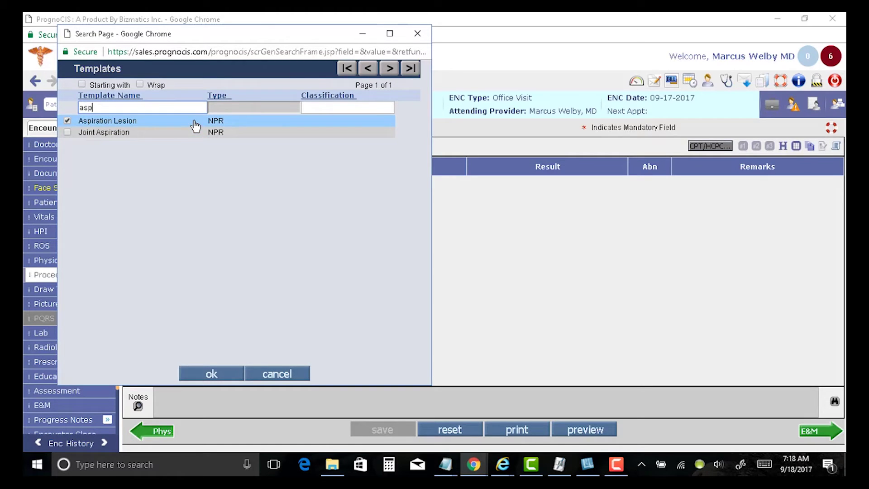
left_click(210, 373)
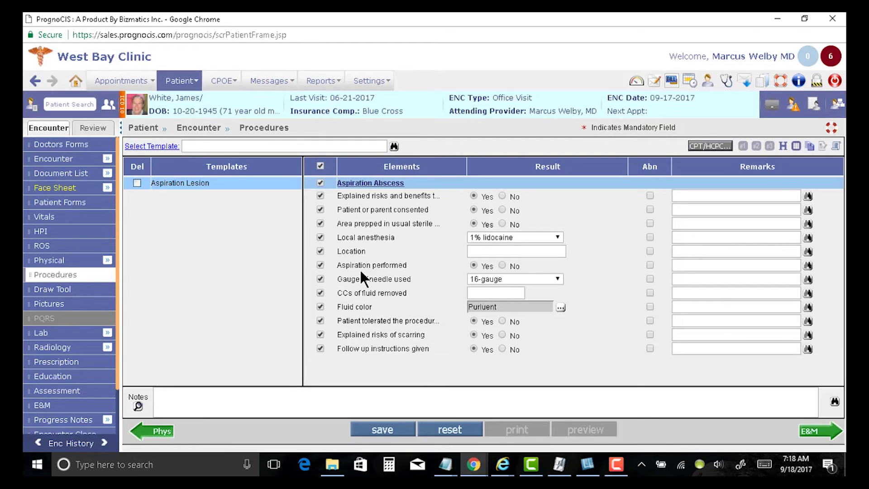
left_click(321, 167)
left_click(320, 166)
Set 2% lidocaine anesthesia, location 'left hand', 16-gauge needle, and save the procedure
left_click(552, 239)
left_click(527, 273)
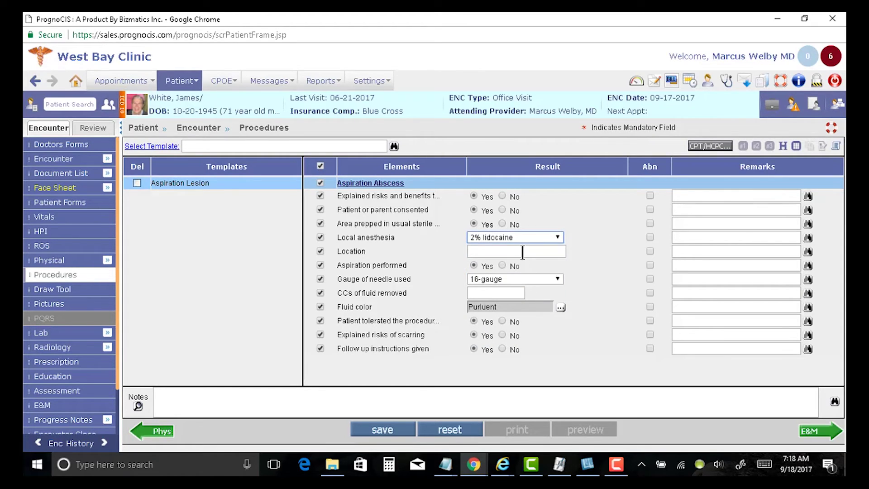
left_click(523, 252)
type("le")
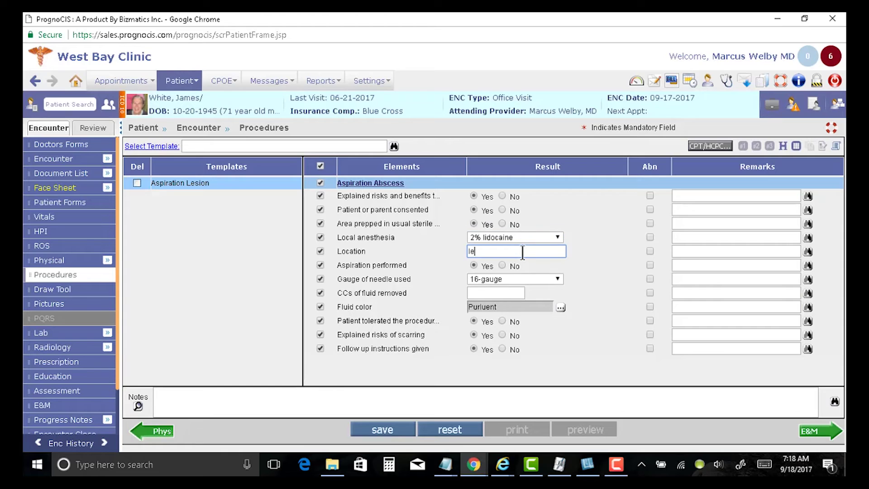
type("ft hand")
left_click(538, 278)
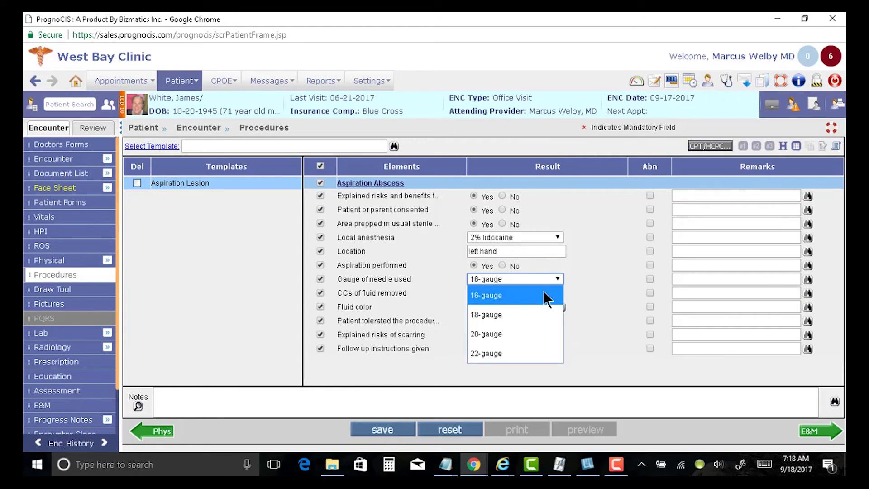
left_click(546, 297)
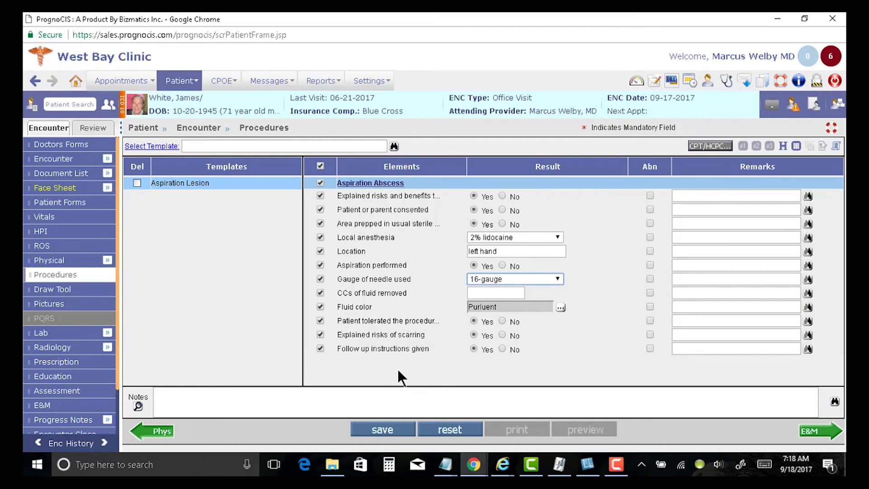
left_click(386, 432)
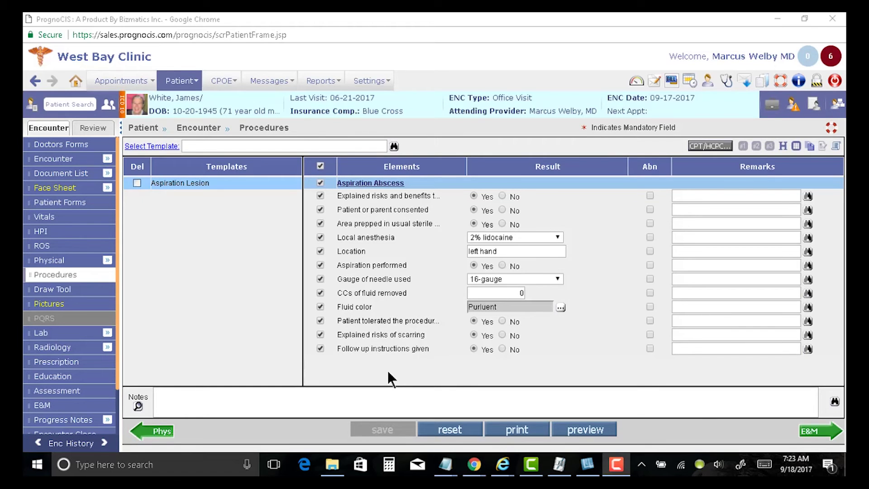
left_click(67, 307)
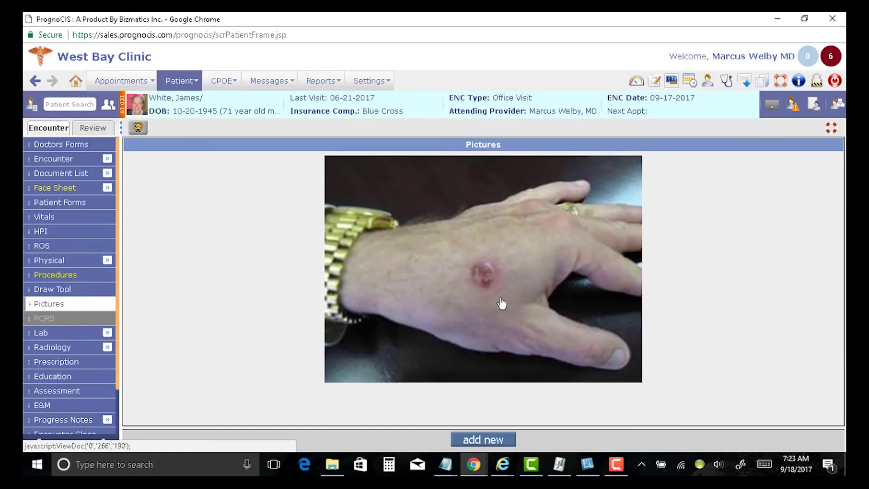
left_click(493, 441)
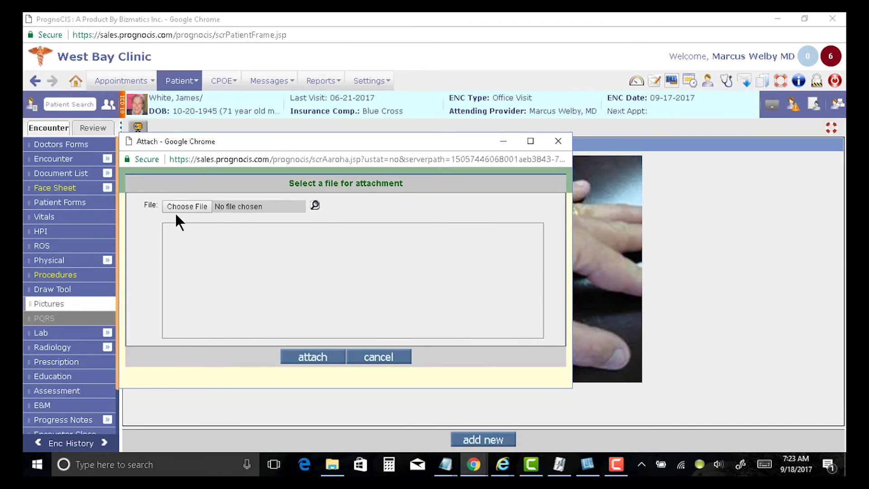
left_click(392, 357)
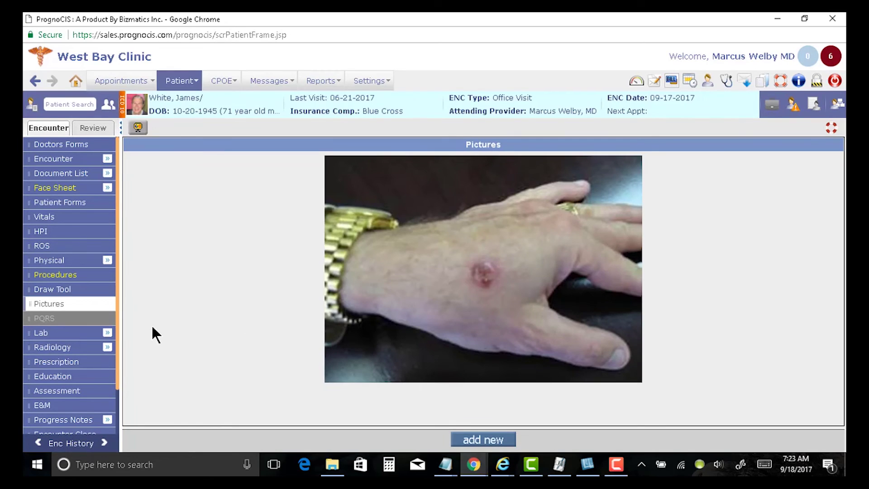
Preview the Aspiration Lesion note and add one blank line after 'aspirated.'
left_click(70, 275)
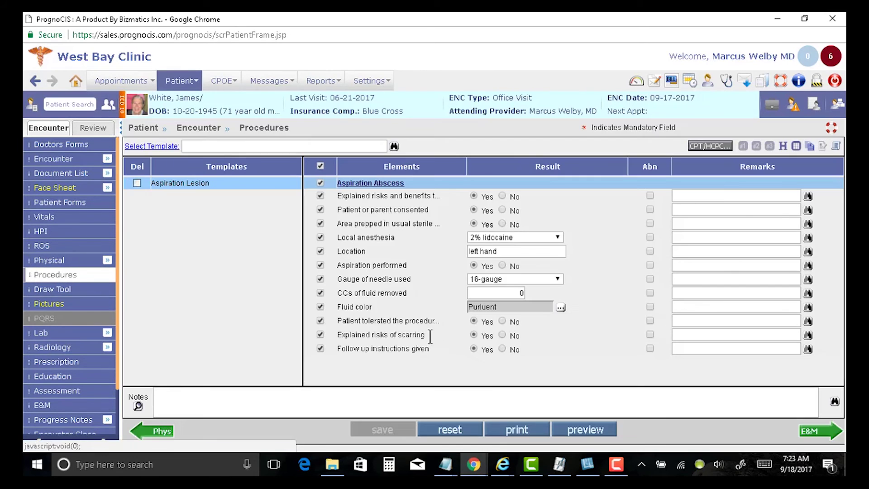
left_click(585, 434)
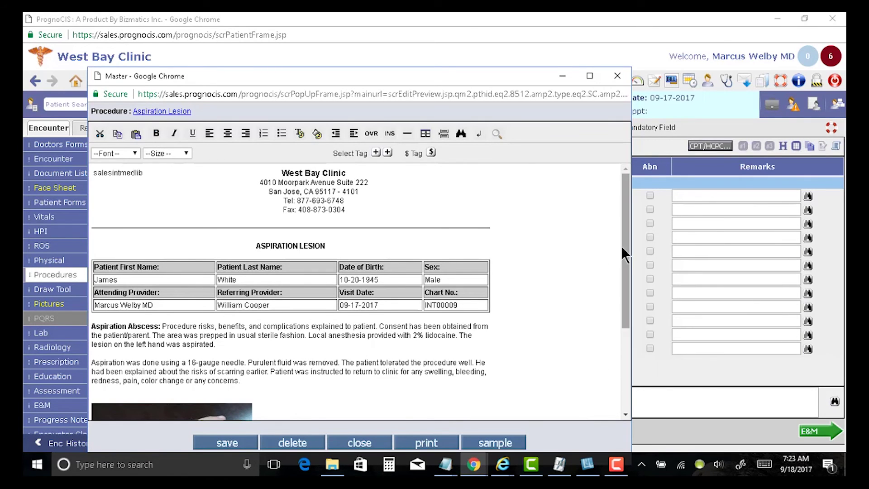
left_click_drag(626, 249, 624, 351)
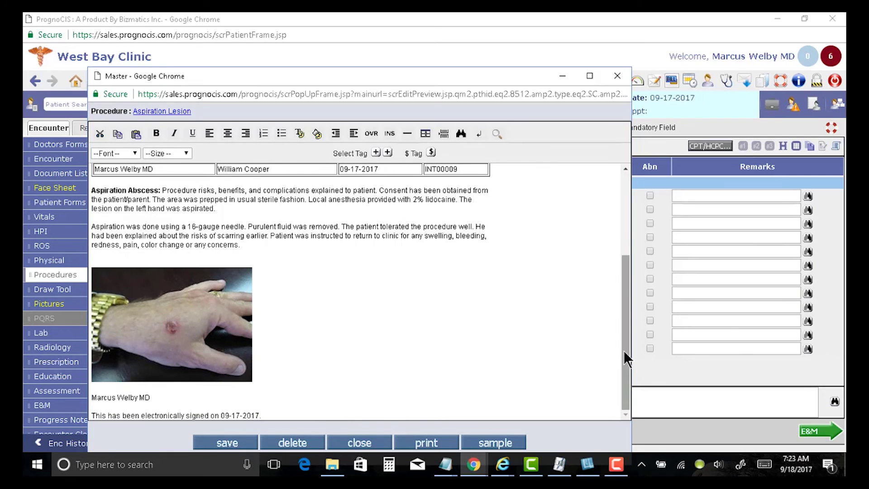
left_click(479, 204)
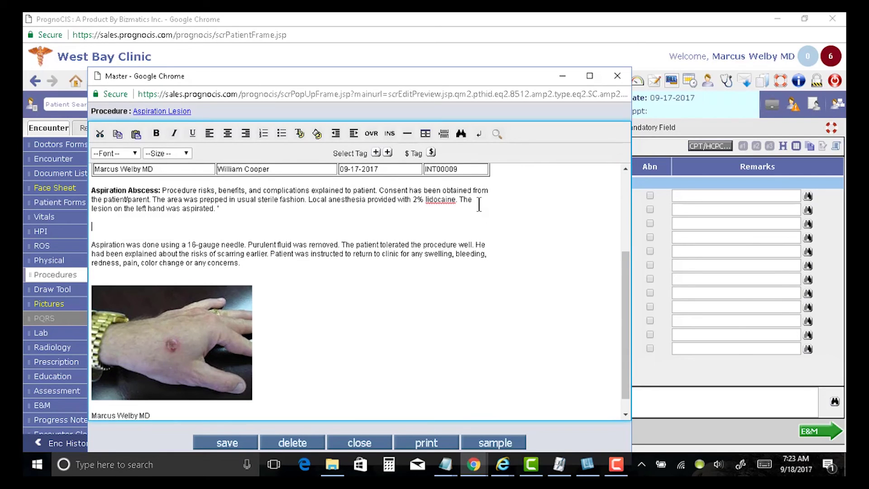
key("Return")
key("Return")
key("Return")
key("Return")
key("BackSpace")
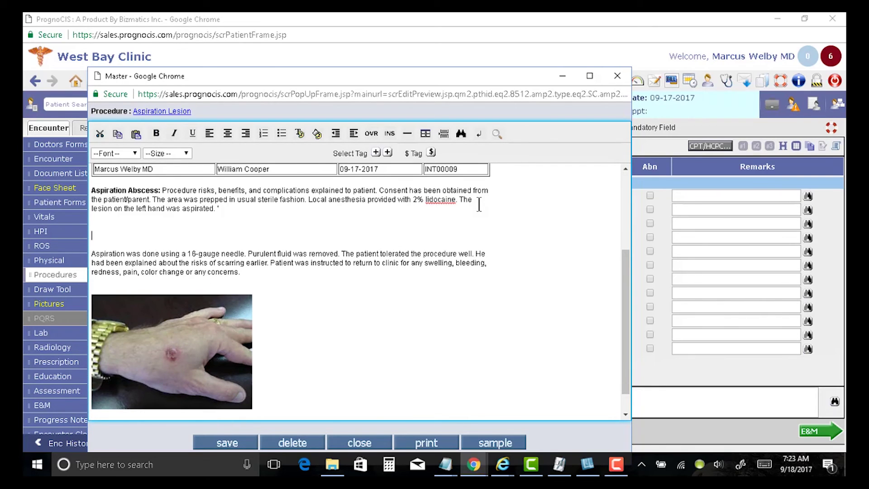
Close the Master note preview to return to the Aspiration Lesion procedure form
left_click(354, 442)
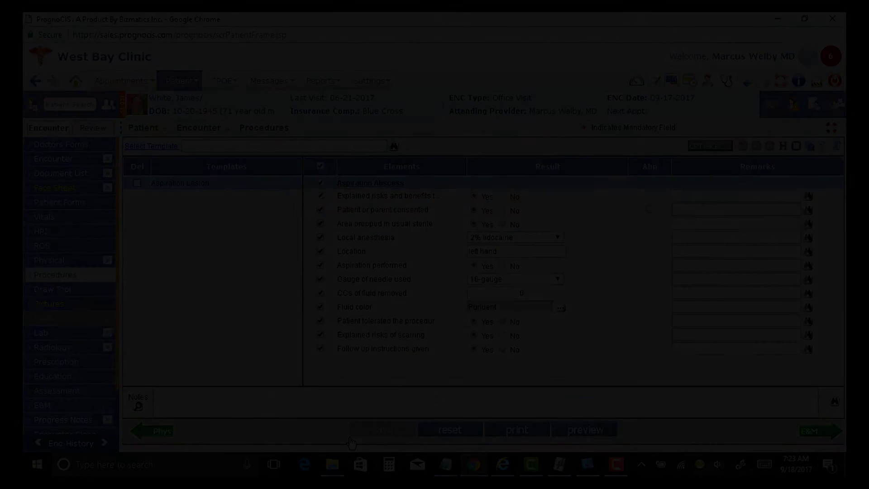